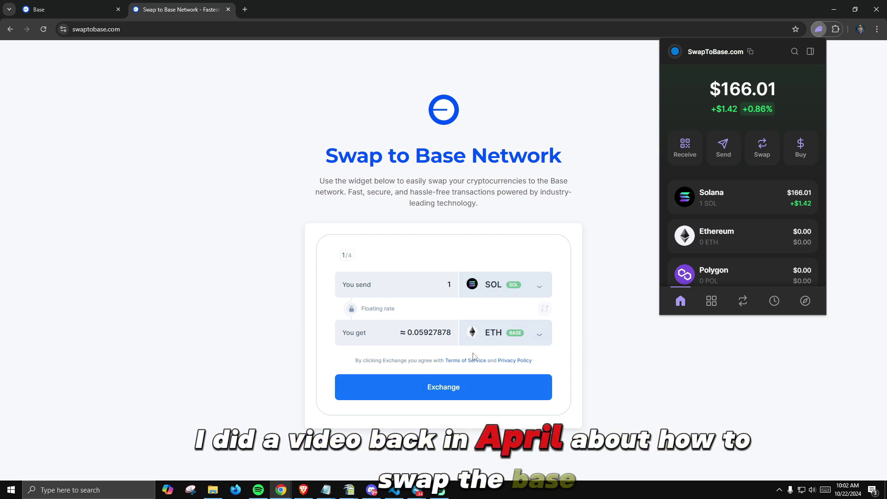
Step: Choose ETH on Base as the coin to receive for 1 SOL
click(499, 334)
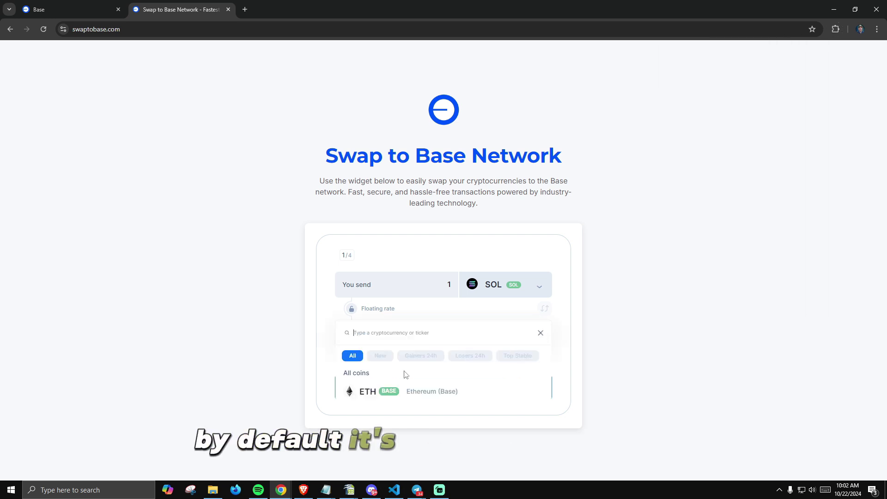
click(383, 397)
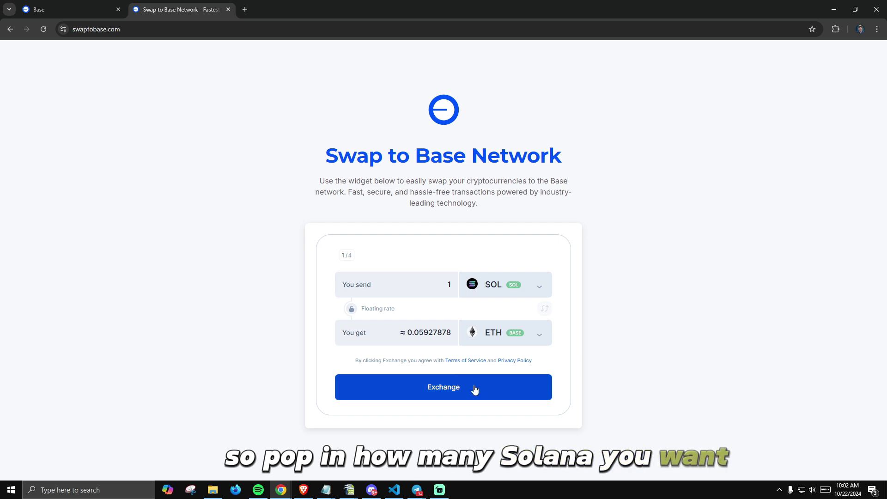
Step: Proceed to recipient details and copy the wallet's Base address from Phantom
click(449, 391)
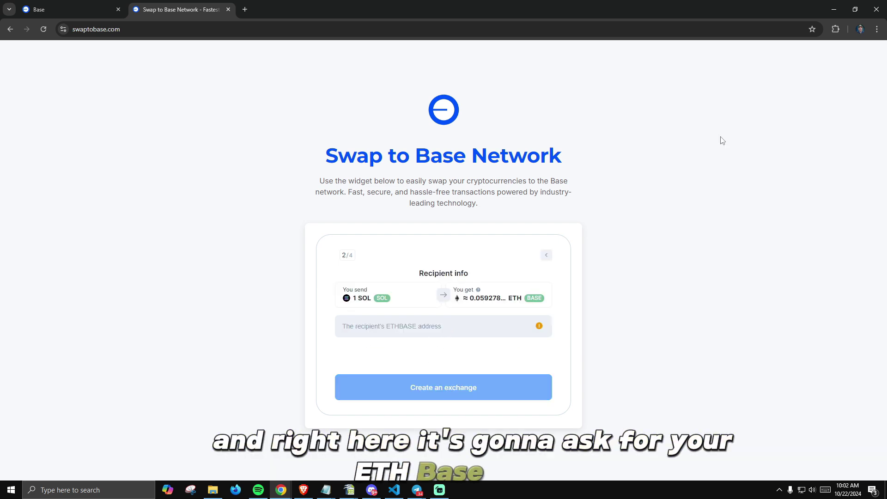
click(835, 30)
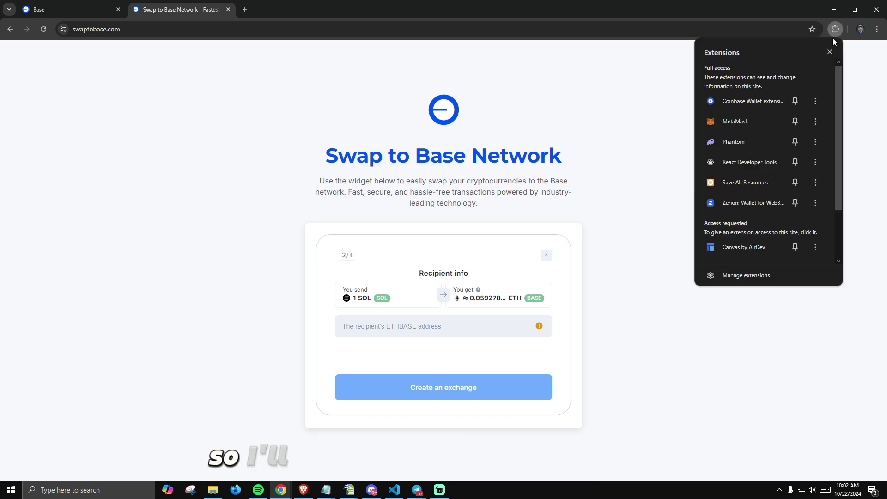
click(742, 140)
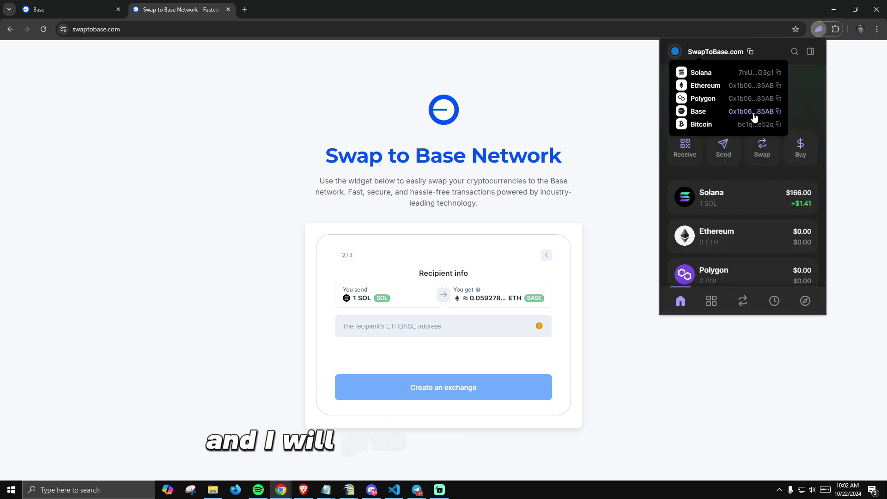
click(777, 112)
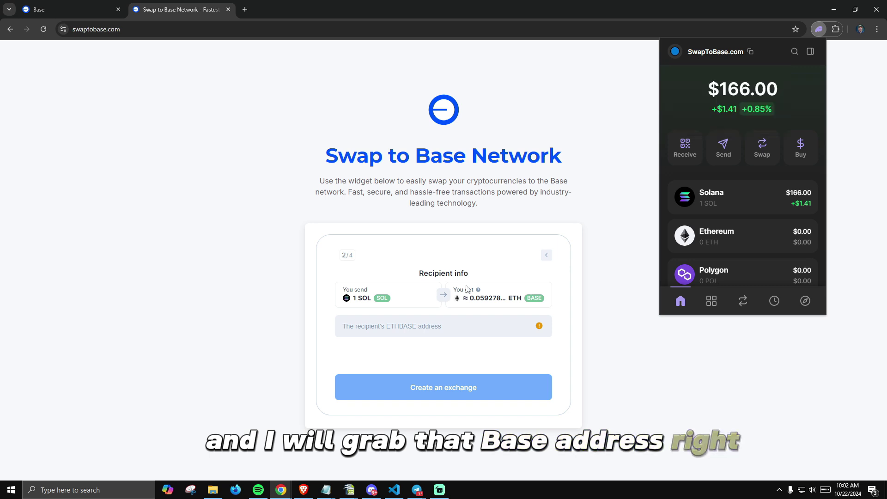
Step: Paste the Base address as recipient and create the exchange
click(455, 324)
key(ctrl+v)
click(471, 391)
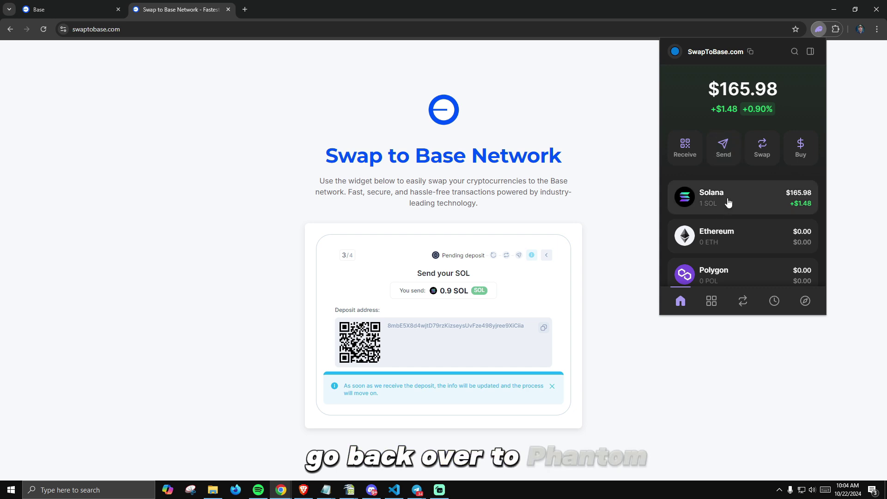
Step: Send 0.9 SOL from Phantom to the exchange's pasted deposit address
click(727, 197)
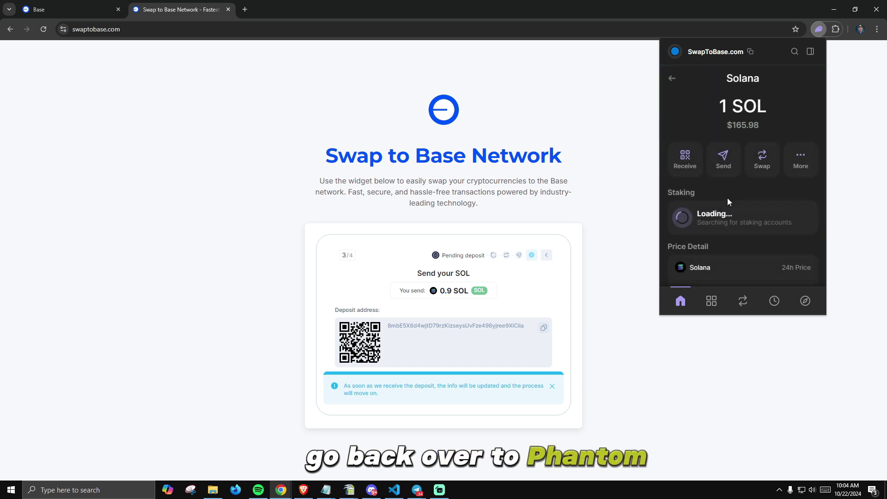
click(723, 158)
key(ctrl+v)
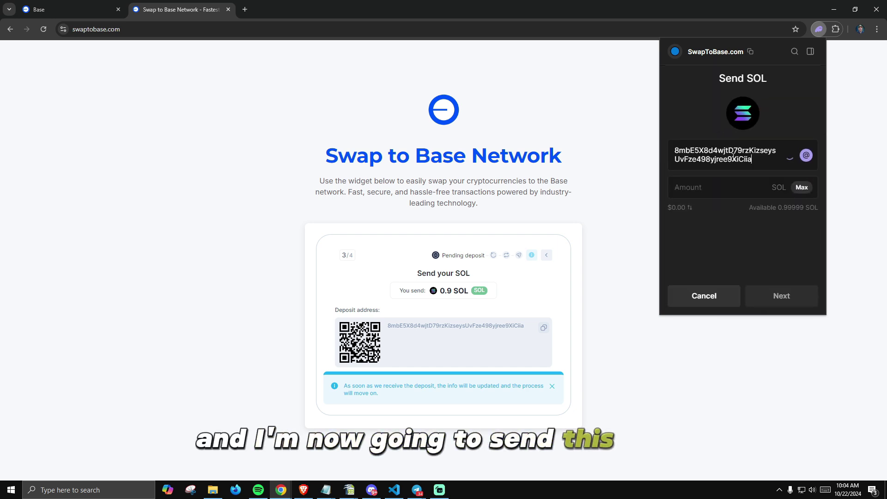
click(721, 186)
text(0.9)
click(789, 297)
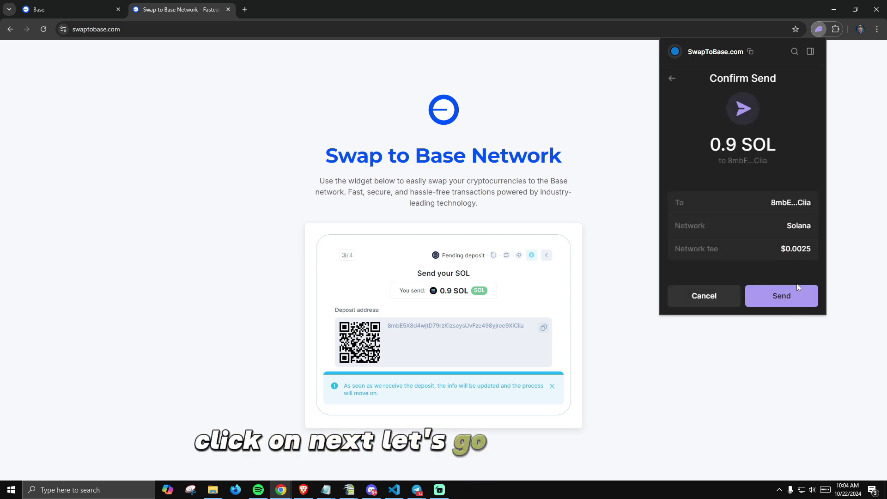
click(793, 299)
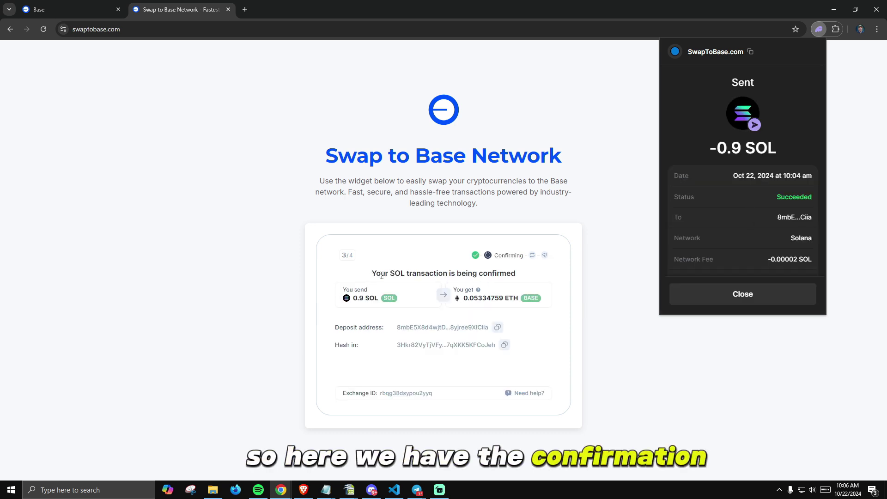
Step: Close the sent transaction and view the wallet's Ethereum balance
click(742, 294)
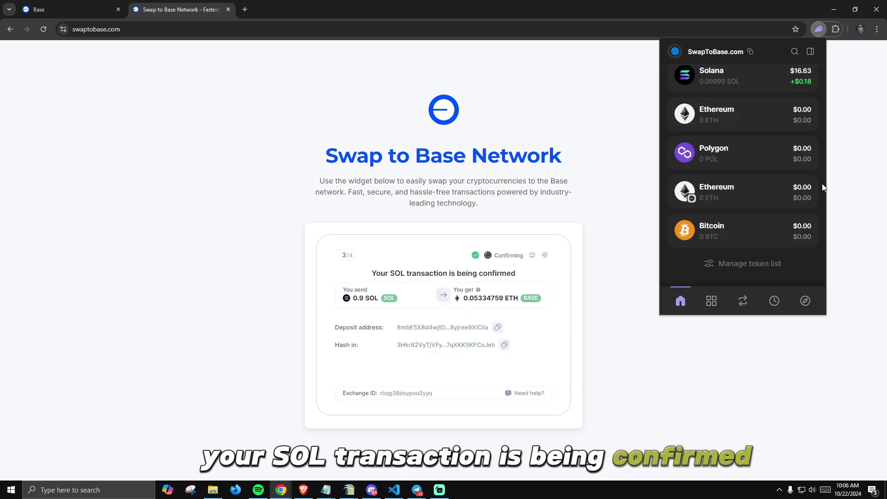
click(757, 191)
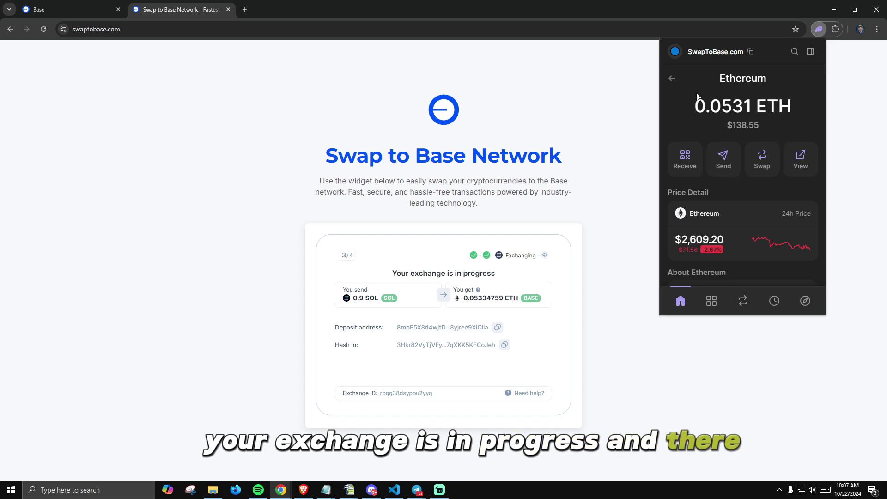
Step: Return to the wallet's token list while the exchange delivers the ETH
click(670, 81)
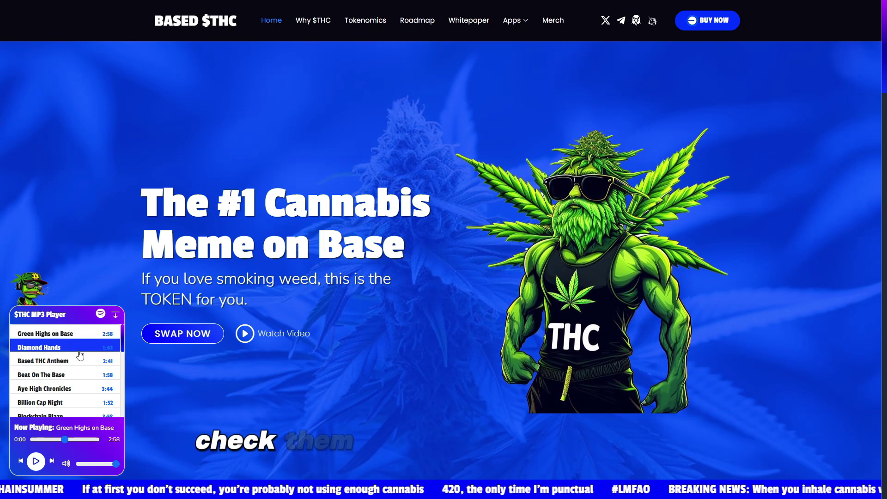
scroll(81, 360, down, 5)
scroll(81, 360, down, 5)
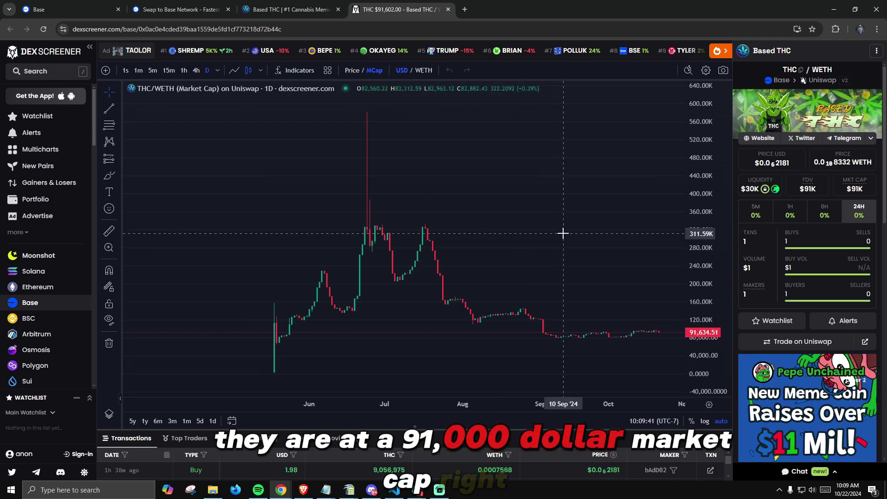
Step: Measure THC's projected rise from the current market cap to 17 Nov, about 540%
drag(563, 233, 490, 233)
shift+click(583, 333)
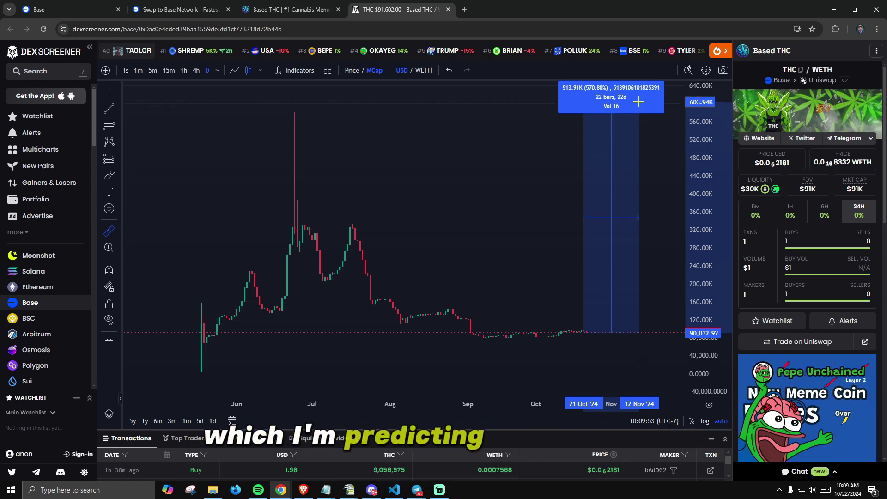
click(649, 113)
scroll(407, 231, up, 2)
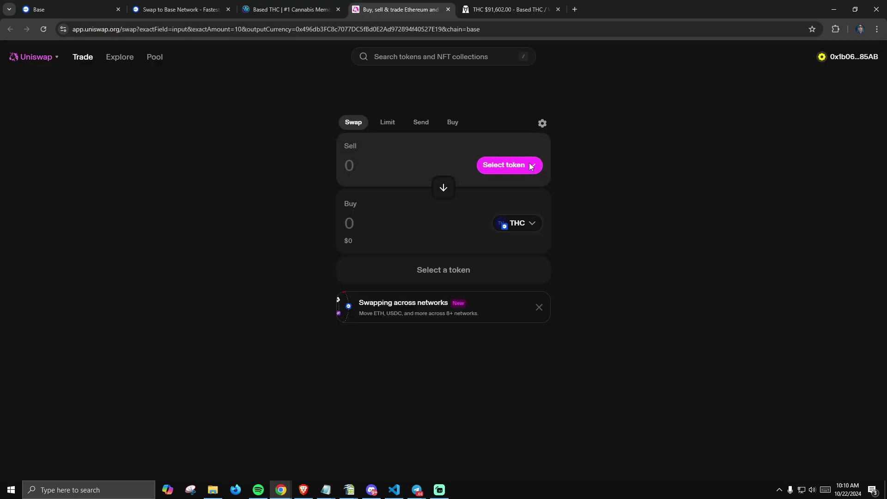
Step: Select Base ETH as the sell token and enter about 0.0385 ETH
click(504, 163)
click(419, 192)
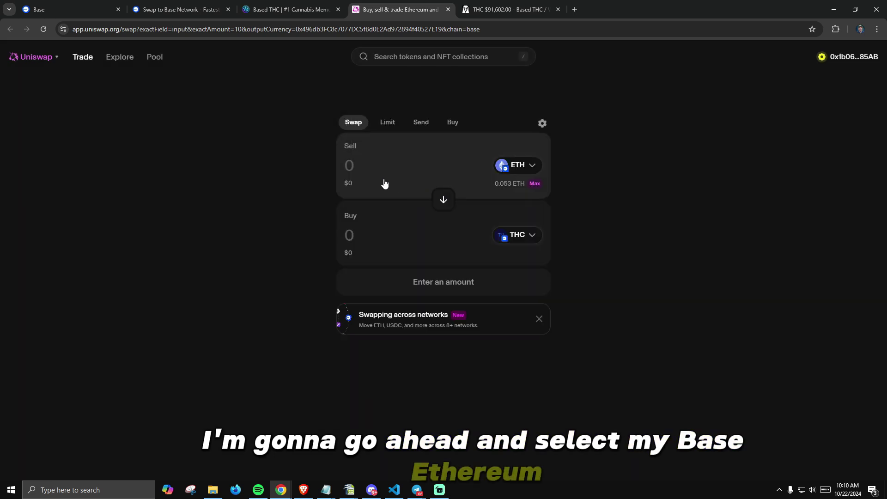
click(363, 167)
text(0.0)
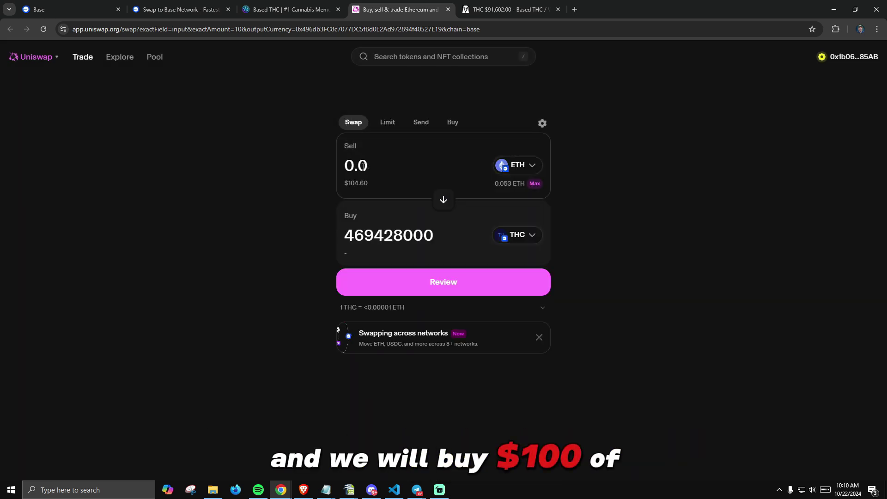
text(438)
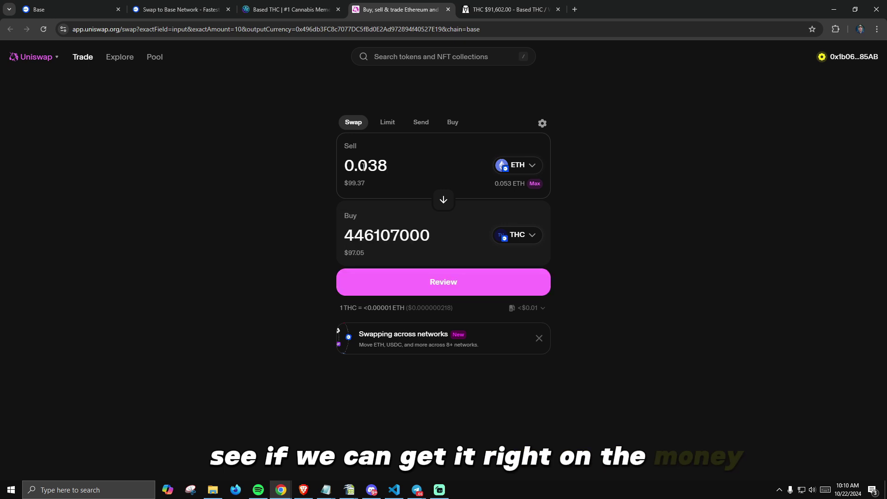
text(5)
Step: Review and submit the swap for about 453M THC, approving it in Phantom
click(473, 282)
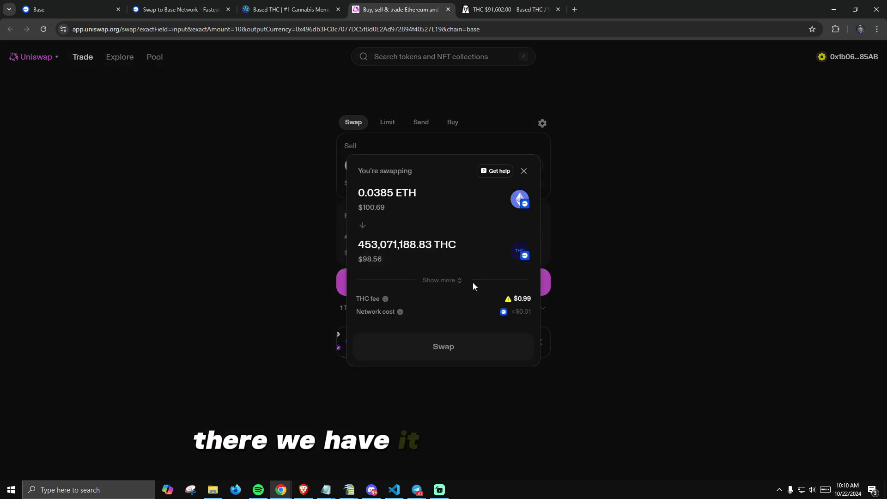
click(463, 353)
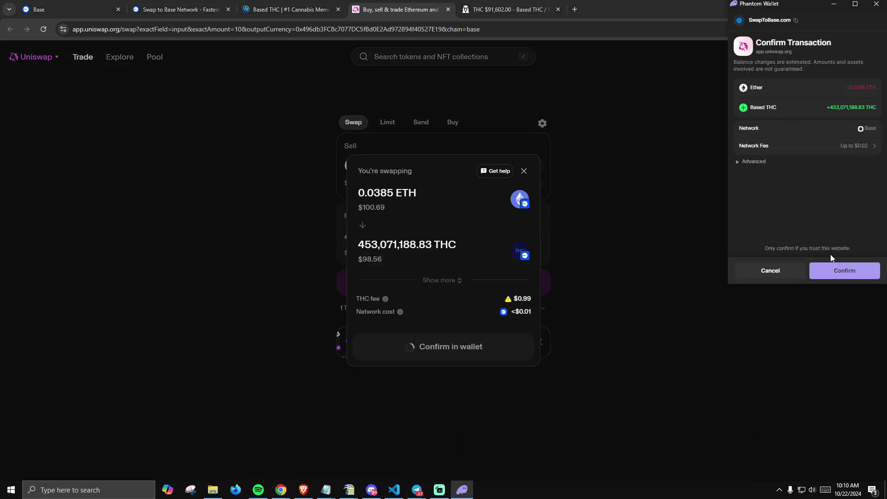
click(842, 269)
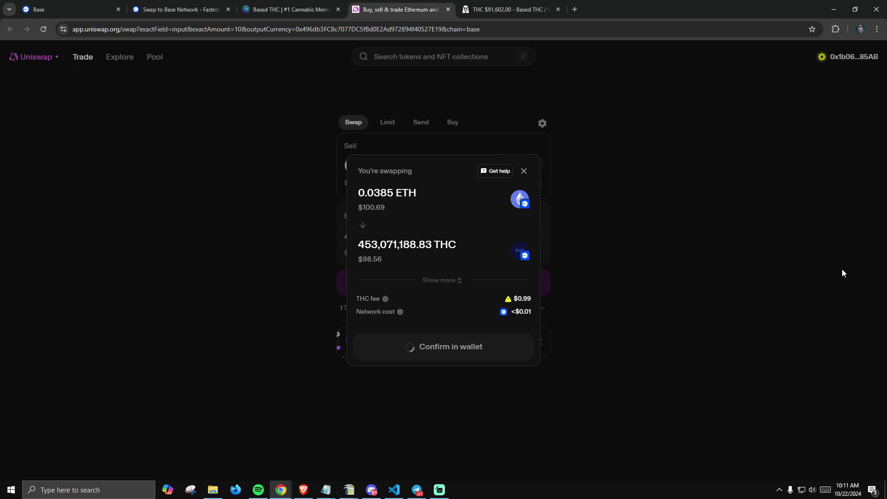
click(291, 9)
Step: View THC's one-minute chart on DEX Screener and the Based THC wallet holdings
click(496, 6)
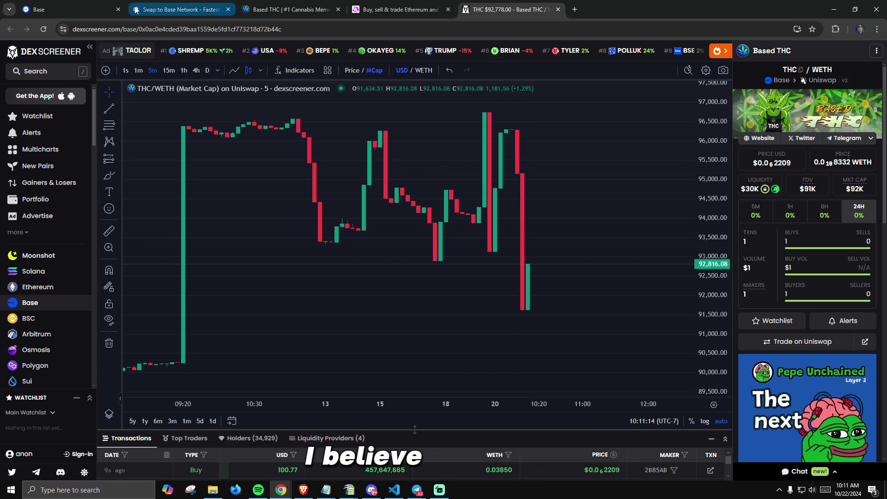
click(138, 71)
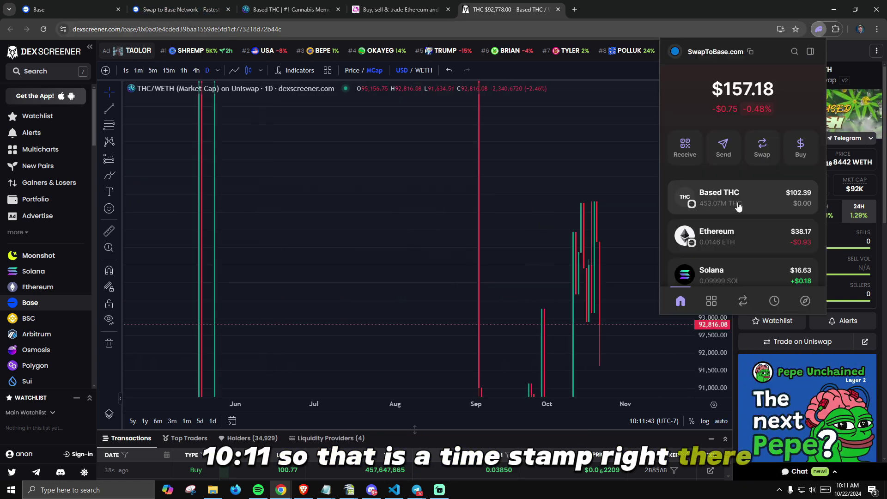
click(735, 202)
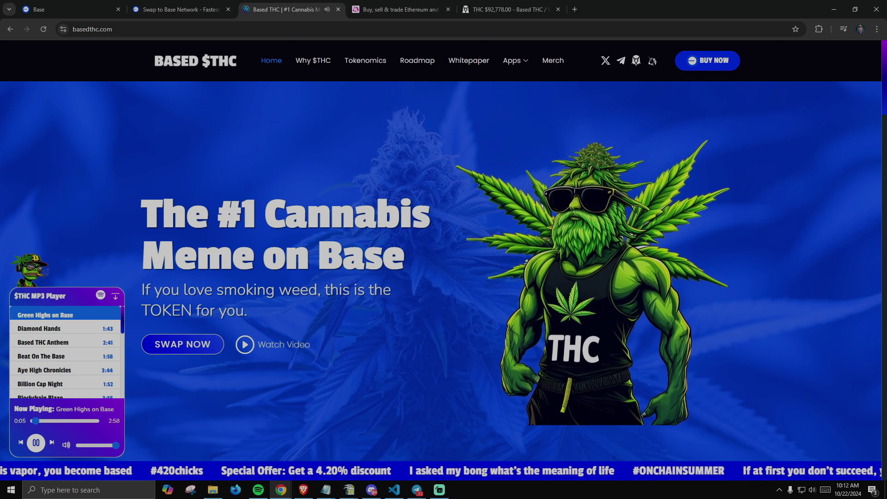
scroll(517, 234, down, 1)
scroll(516, 233, down, 4)
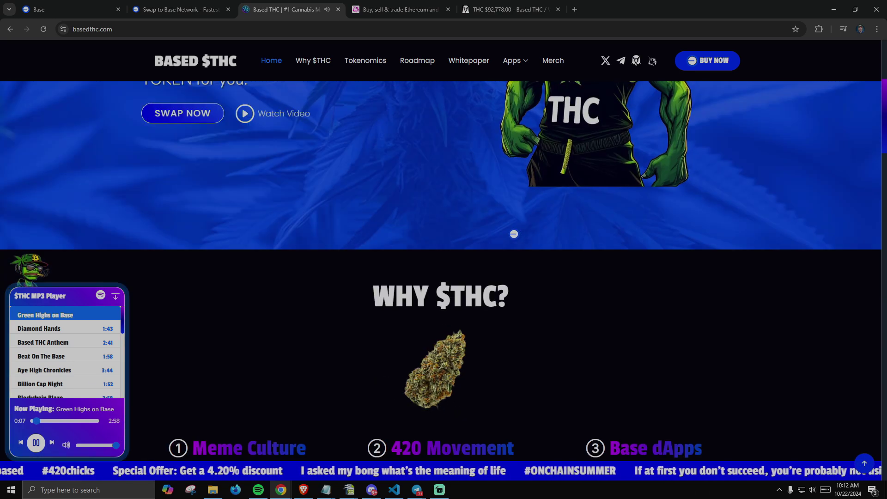
scroll(514, 239, down, 3)
scroll(514, 239, down, 2)
scroll(514, 242, down, 2)
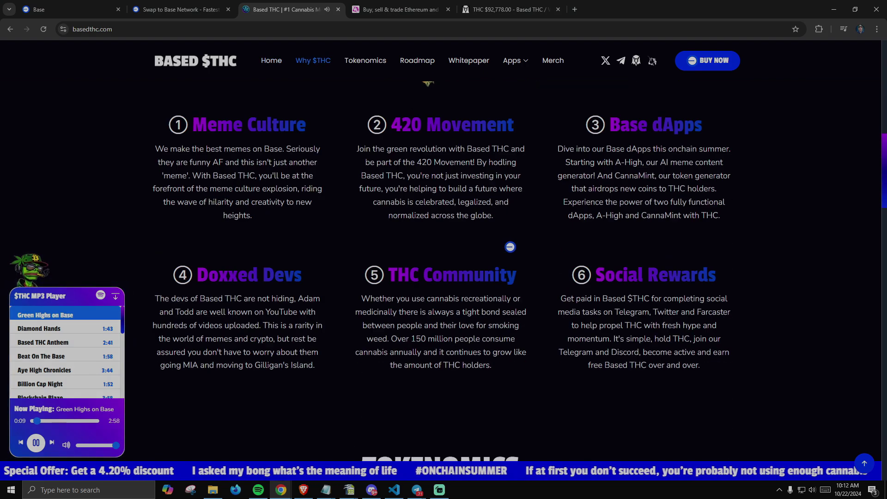
scroll(508, 248, down, 1)
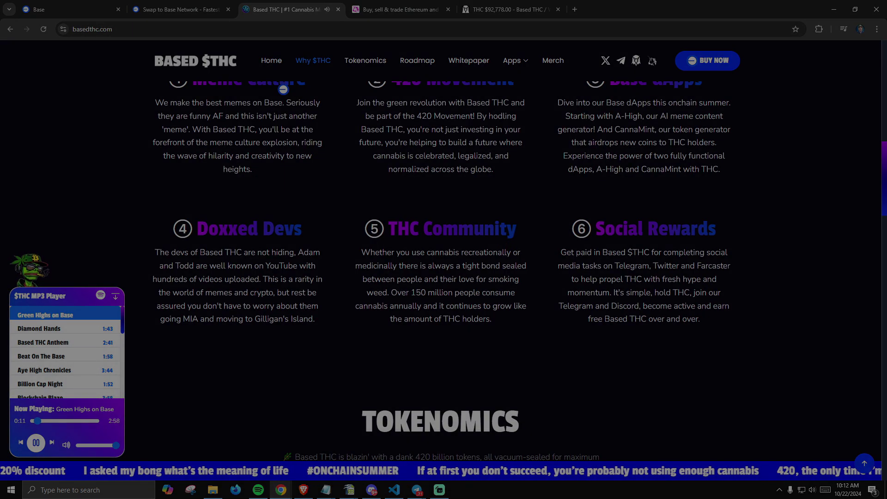
Step: Switch back to the completed 0.9 SOL Swap to Base exchange
click(183, 14)
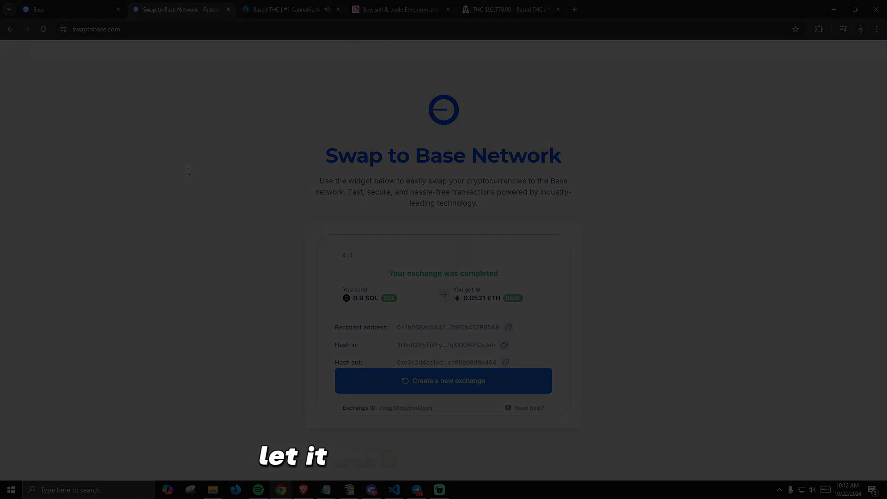